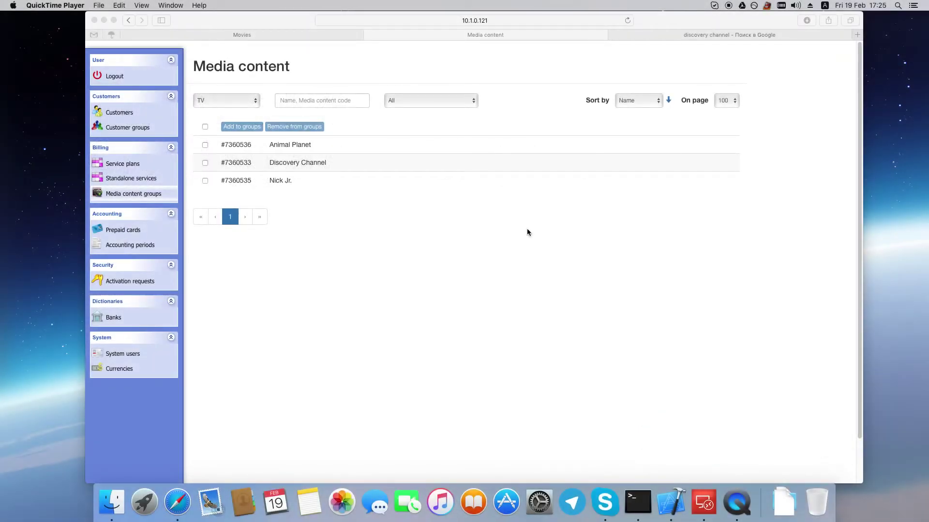
Add USD to the billing system's currencies.
left_click(527, 229)
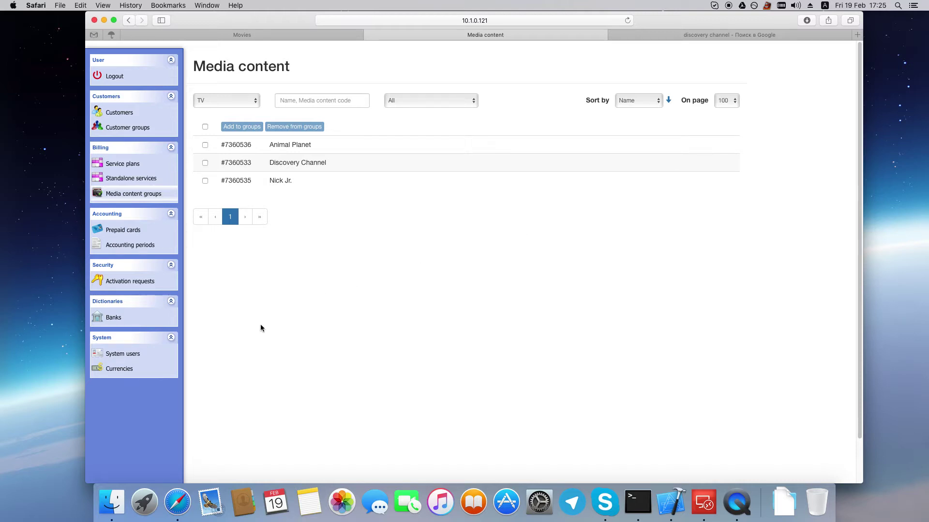
left_click(126, 372)
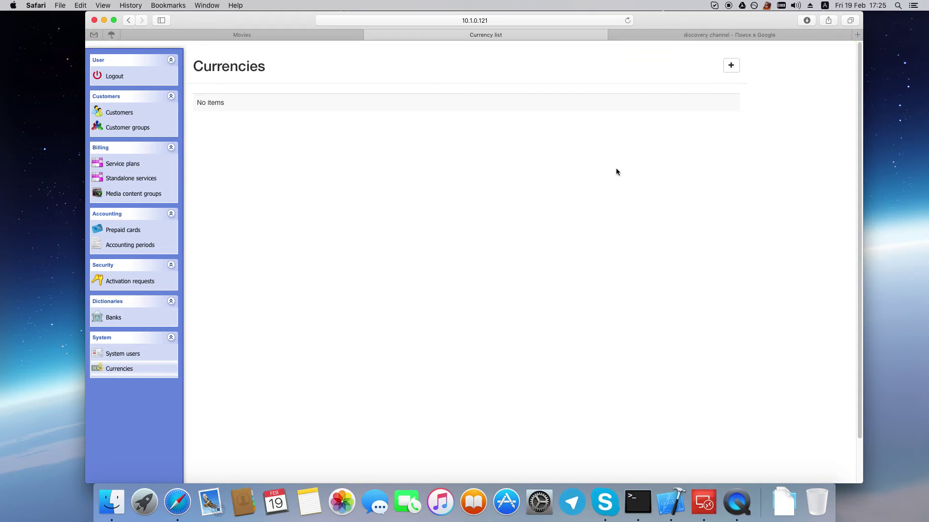
left_click(730, 67)
left_click(509, 116)
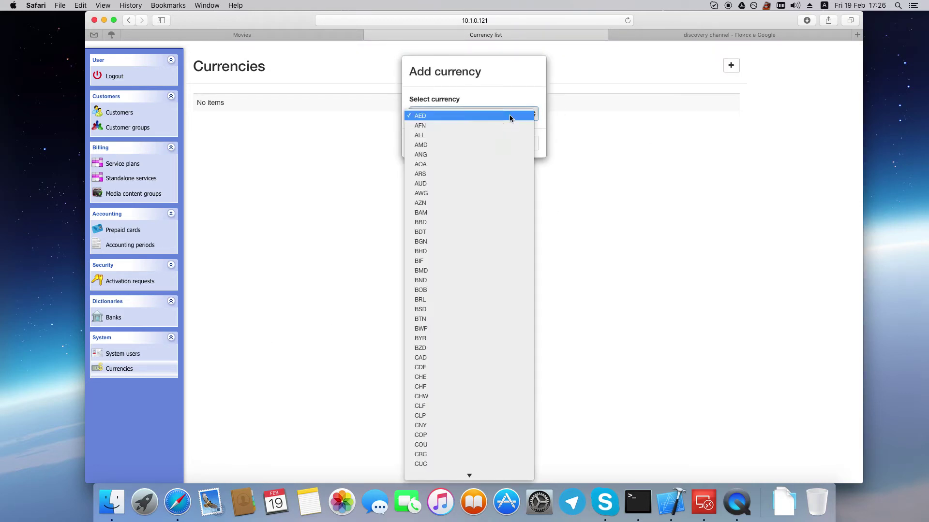
type("usd")
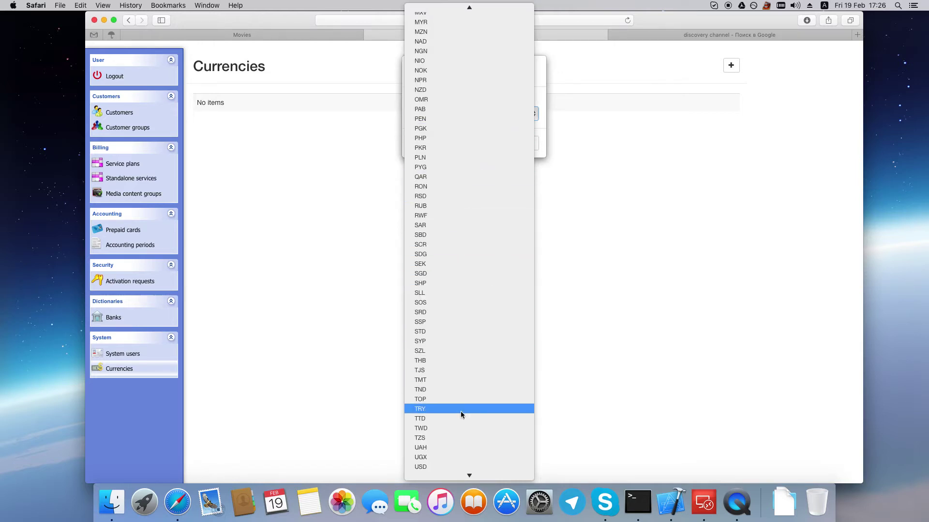
left_click(425, 469)
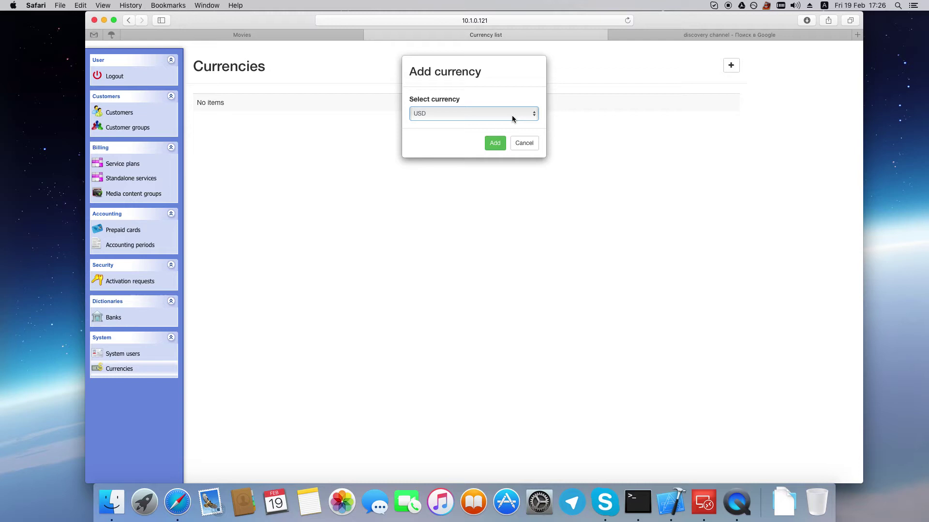
left_click(495, 145)
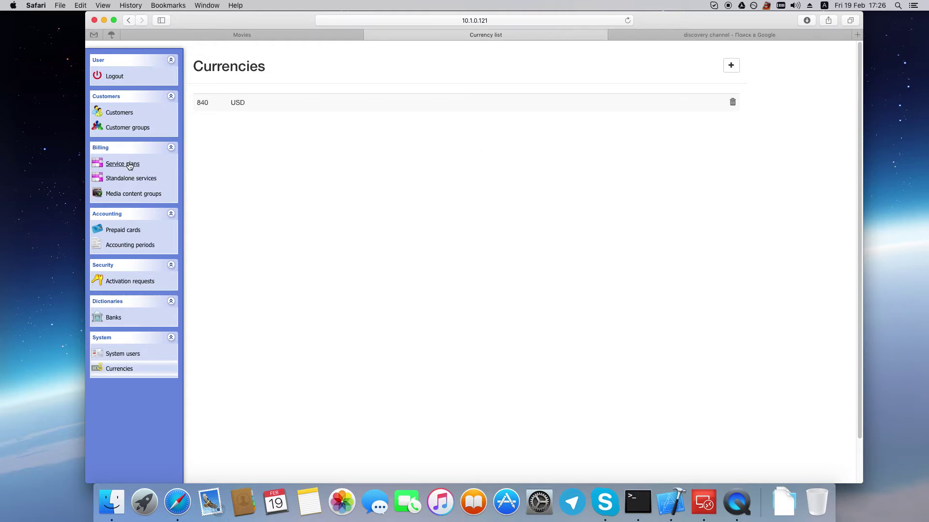
Create a service plan named MyServicePlan in the Being edited state with the comment "First service plan...".
left_click(130, 165)
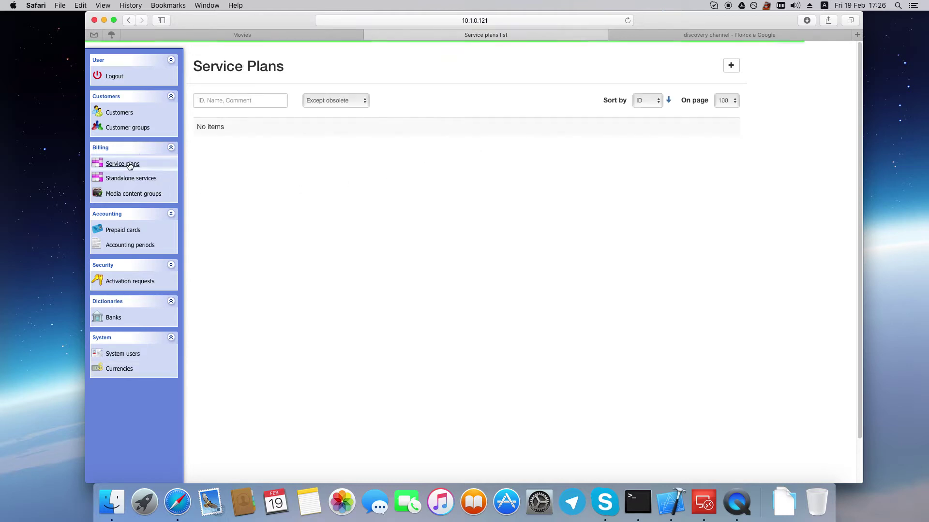
left_click(728, 65)
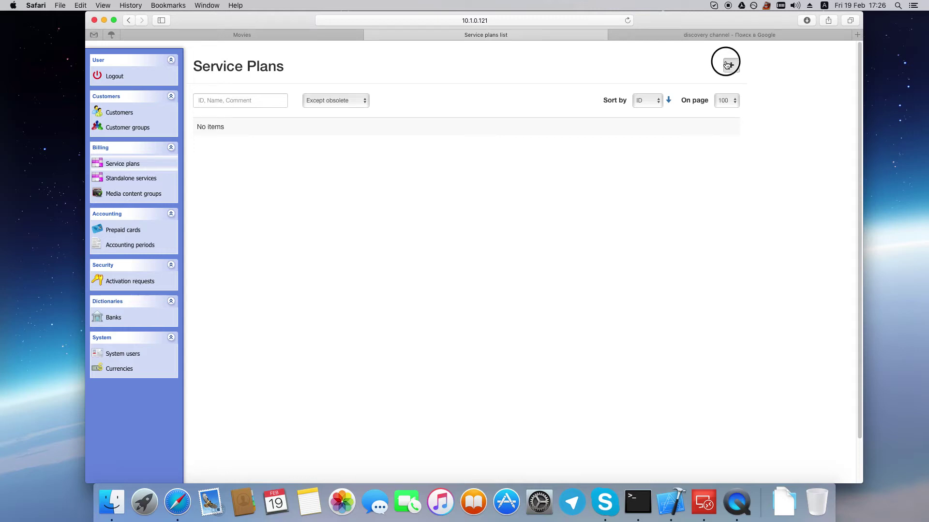
left_click(462, 115)
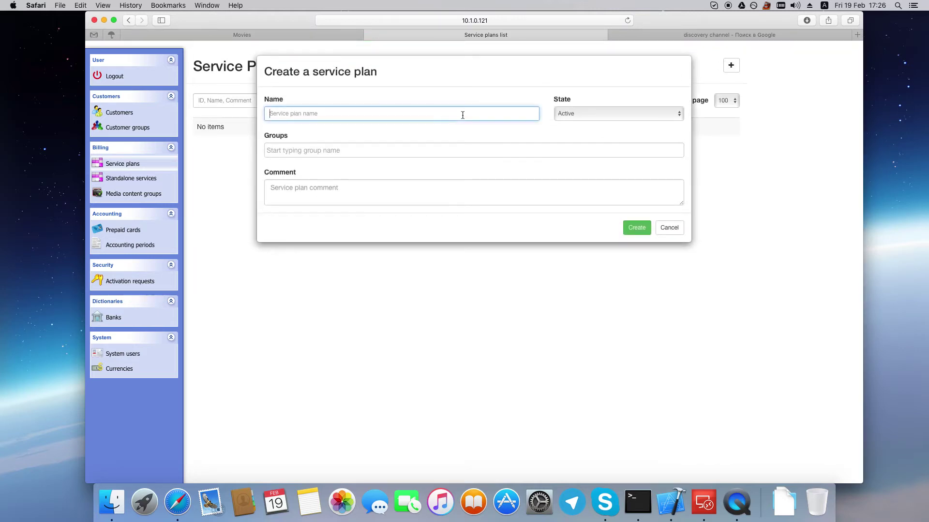
type("MyServicePlan")
left_click(582, 115)
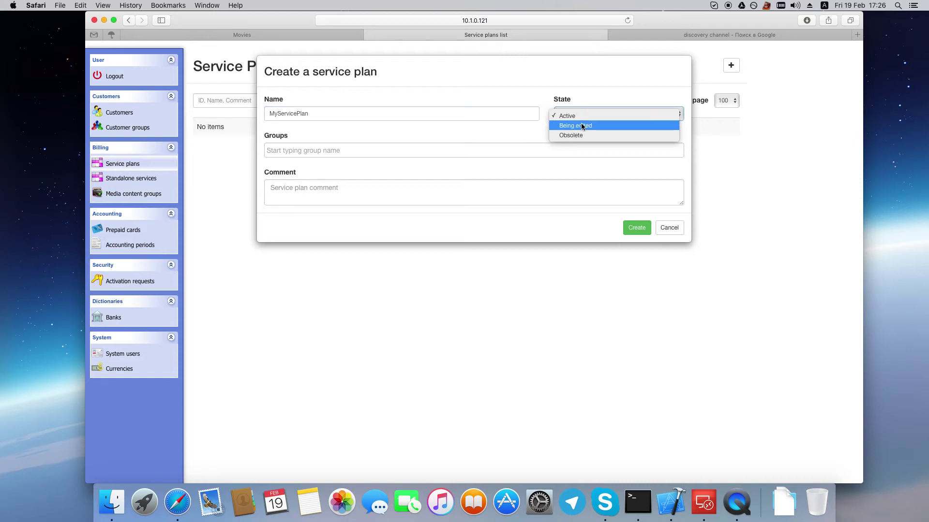
left_click(580, 125)
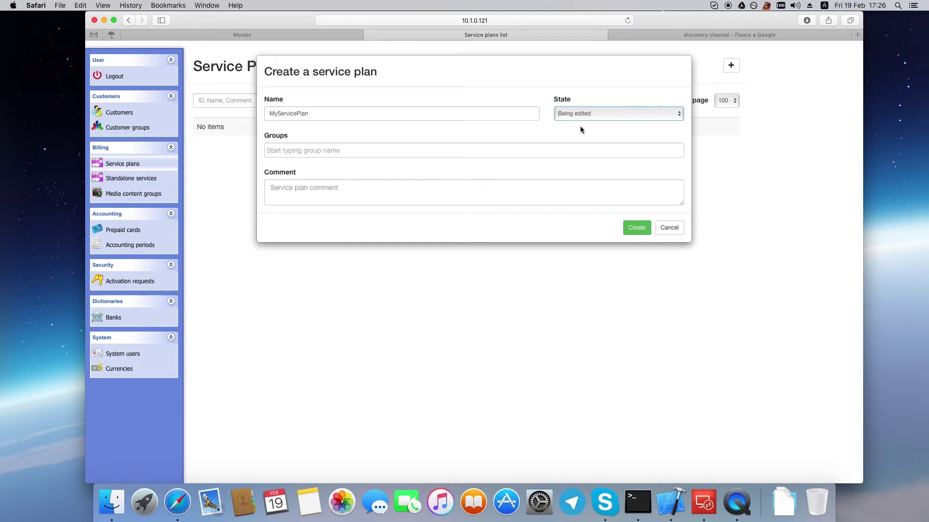
left_click(488, 195)
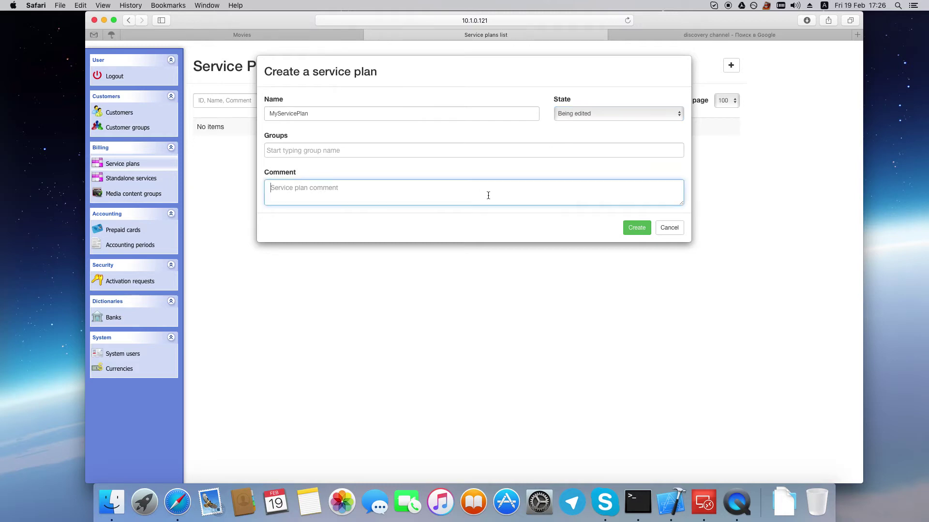
type("First service plan...")
left_click(644, 229)
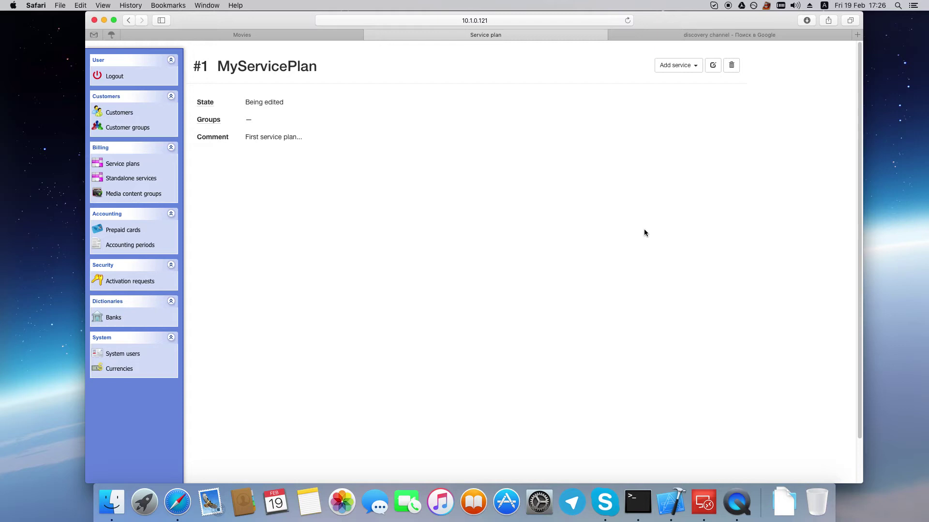
Add a blockable TV channels service for the Entertainment group at 10 USD / month, prepaid for the accounting period.
left_click(684, 71)
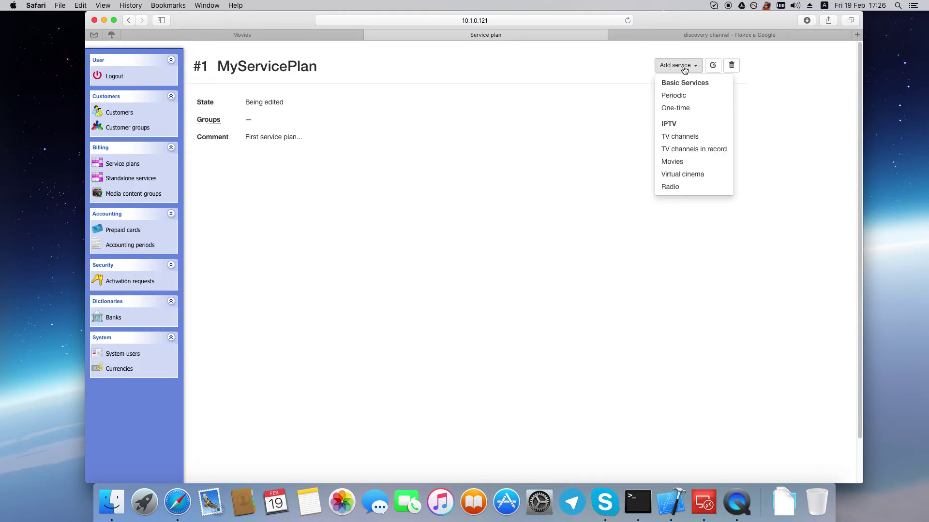
left_click(678, 140)
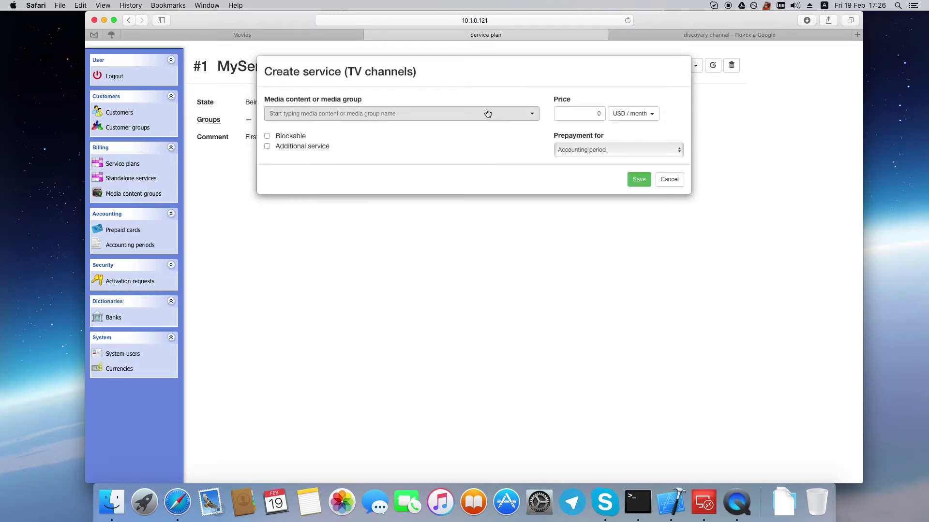
left_click(487, 113)
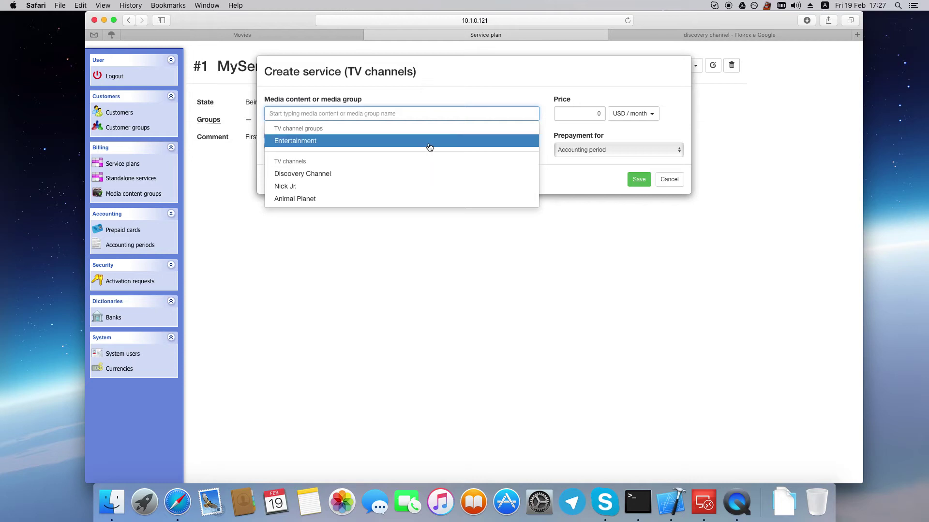
left_click(430, 140)
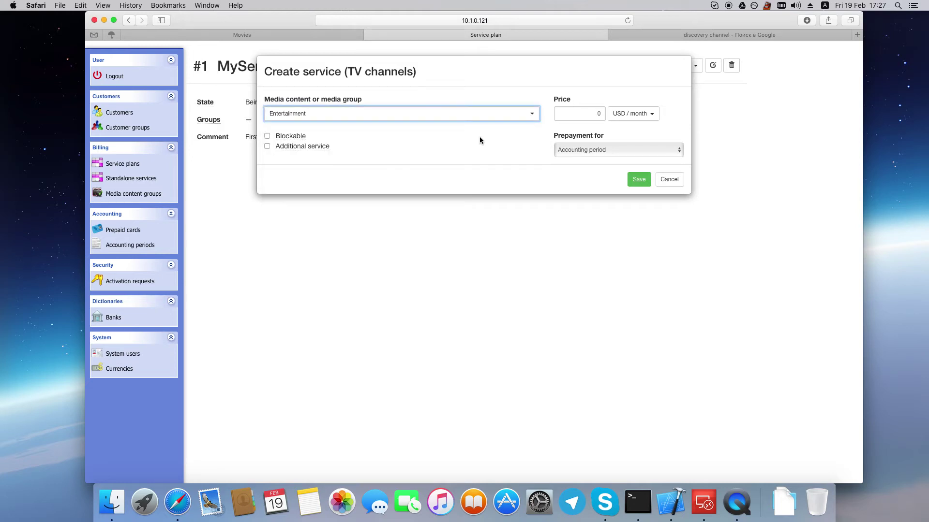
left_click(594, 114)
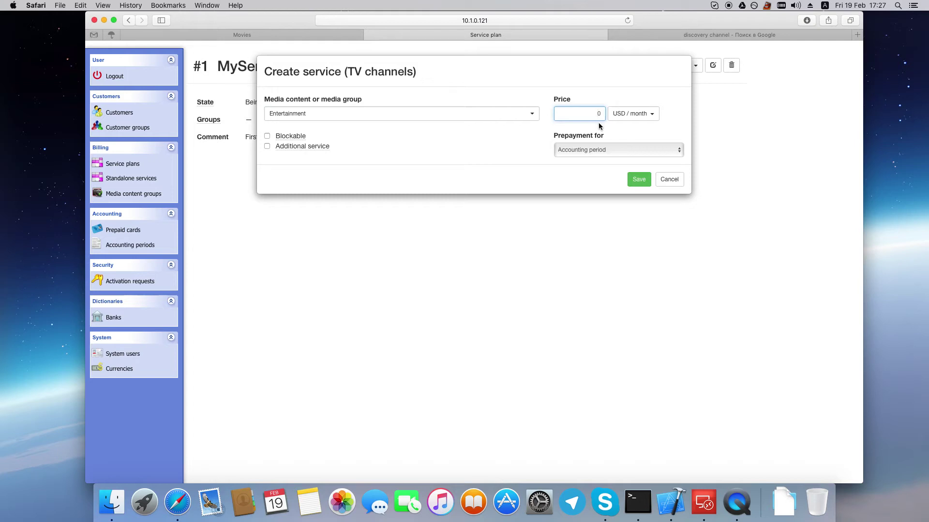
type("10")
left_click(599, 150)
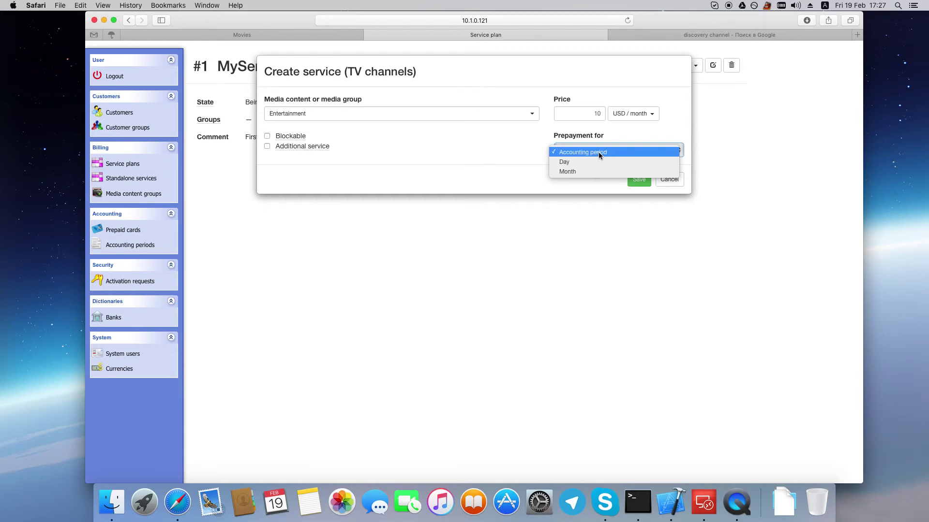
left_click(599, 152)
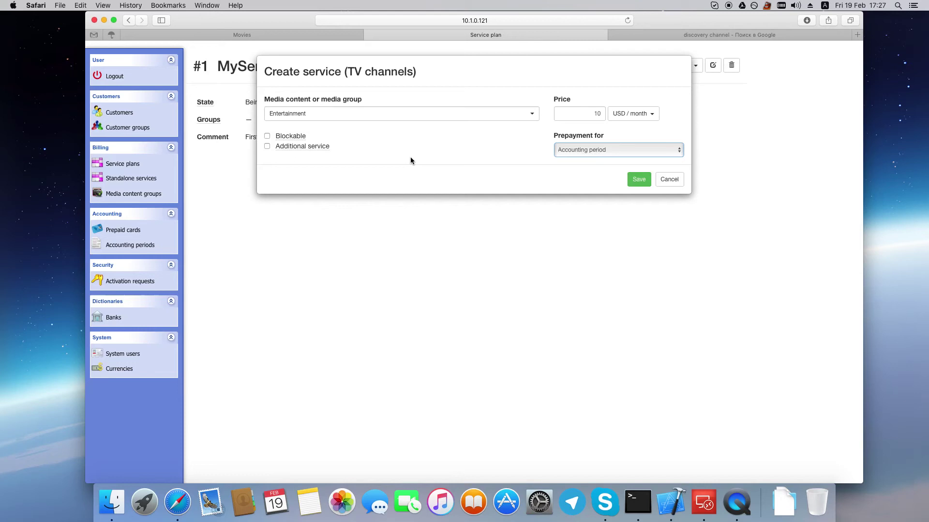
left_click(289, 136)
left_click(636, 180)
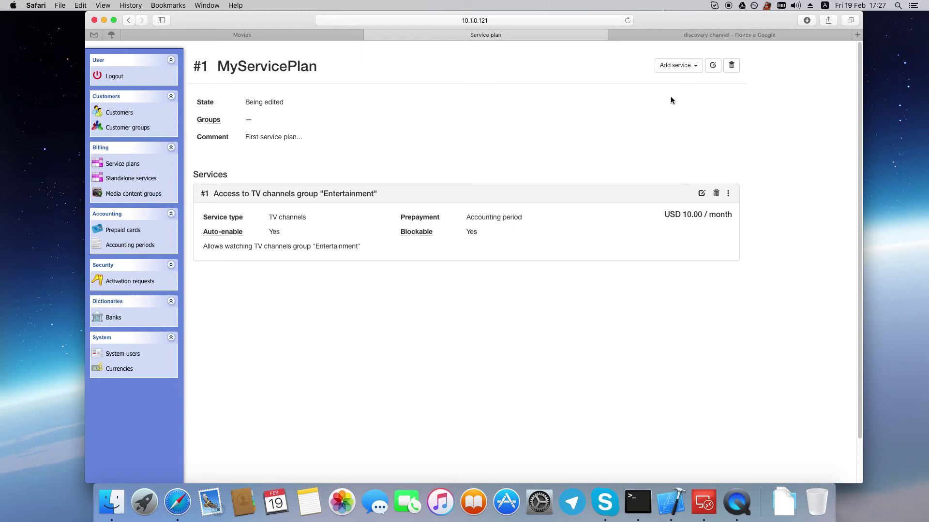
Add a Movies service for the New collection group to the plan, priced at 2 USD / day.
left_click(679, 70)
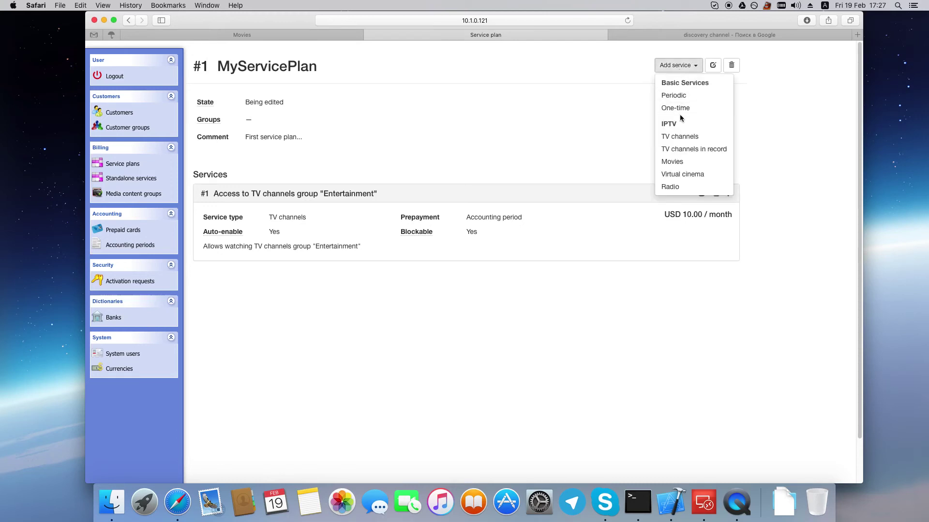
left_click(677, 163)
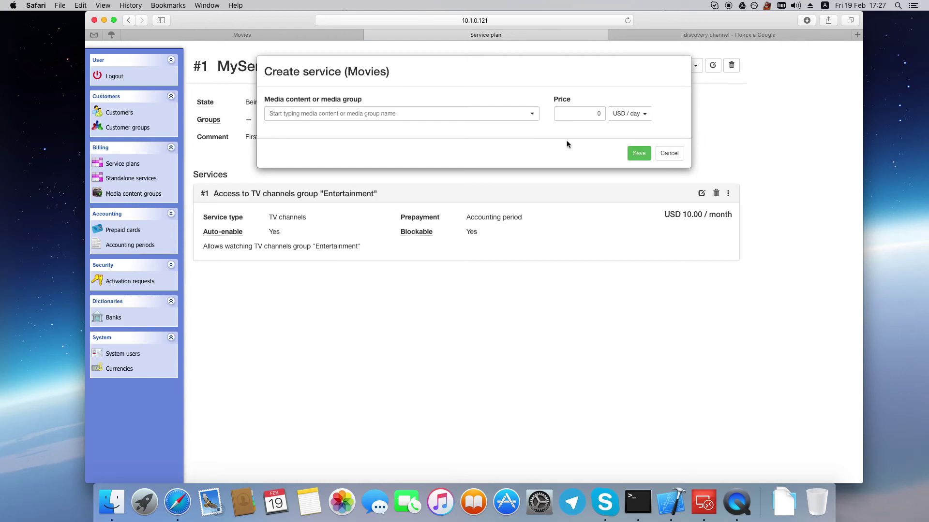
left_click(524, 113)
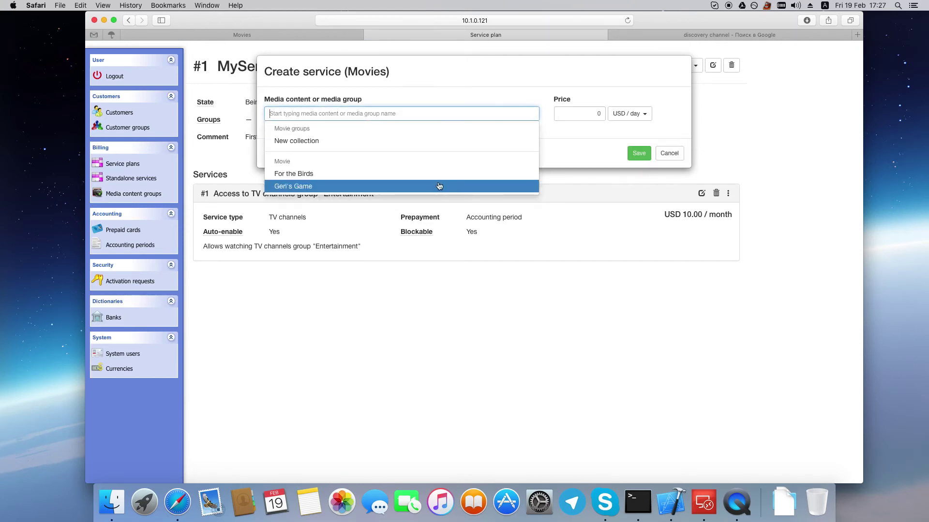
left_click(444, 141)
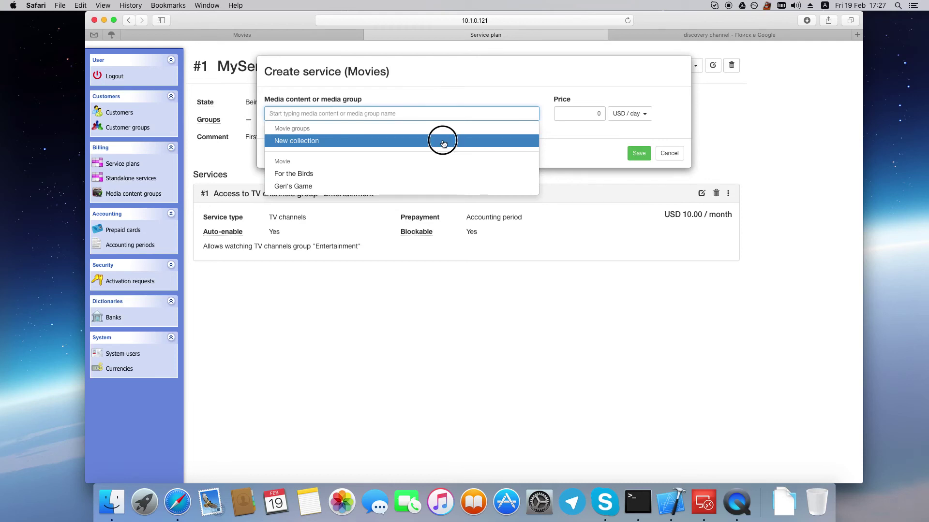
left_click(596, 115)
type("2")
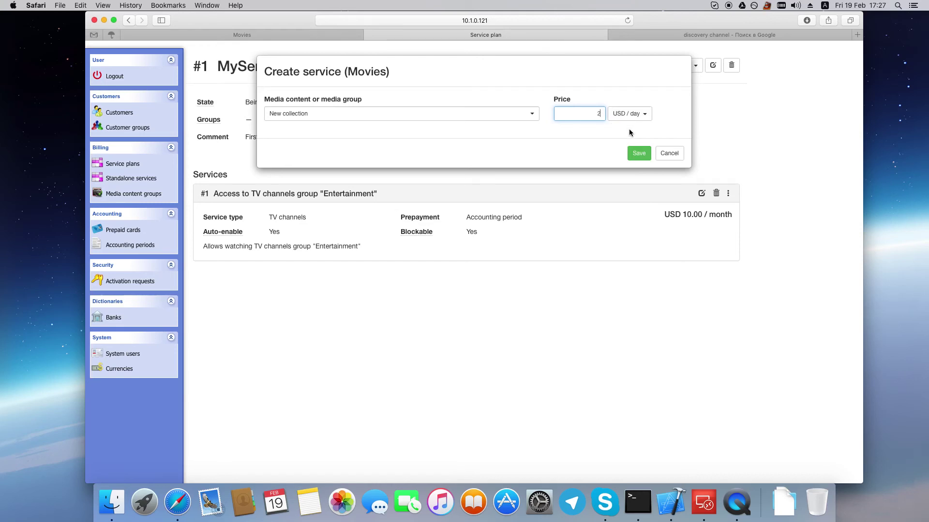
left_click(638, 154)
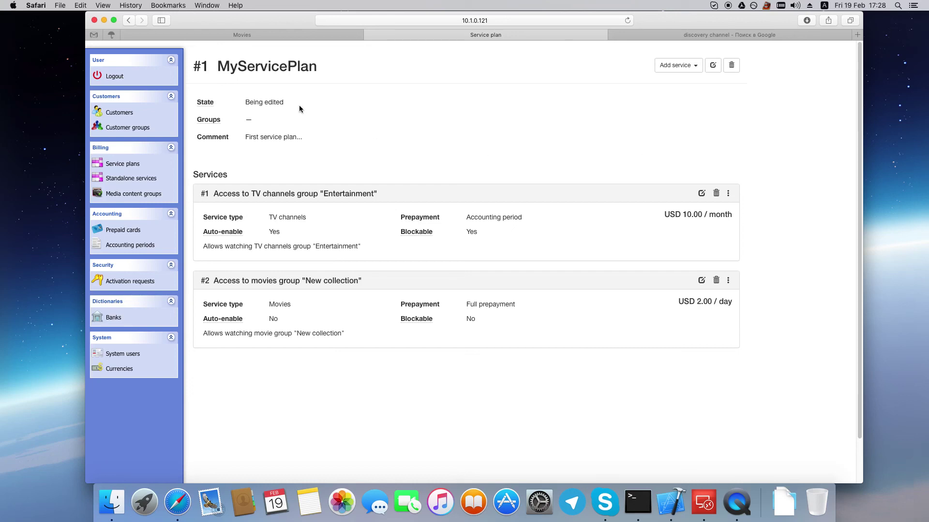
Change the state of MyServicePlan to Active and save the plan.
left_click(713, 67)
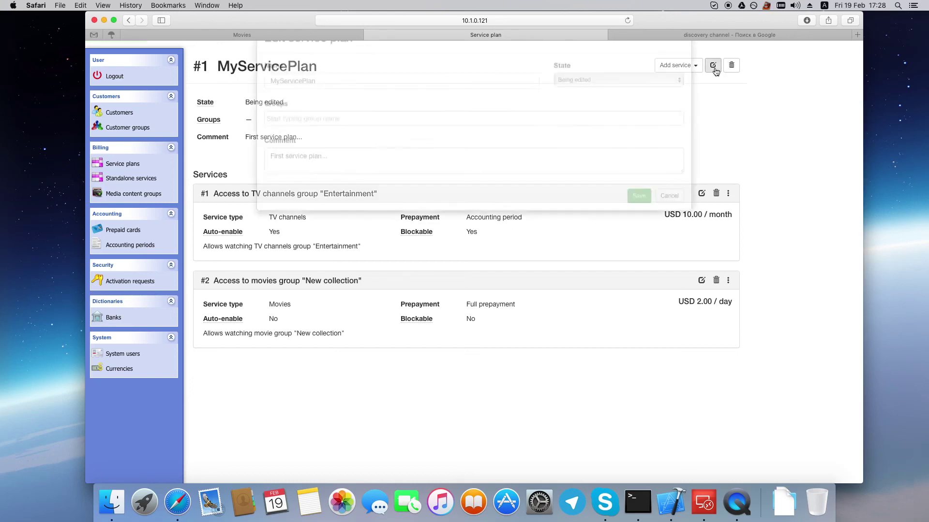
left_click(618, 110)
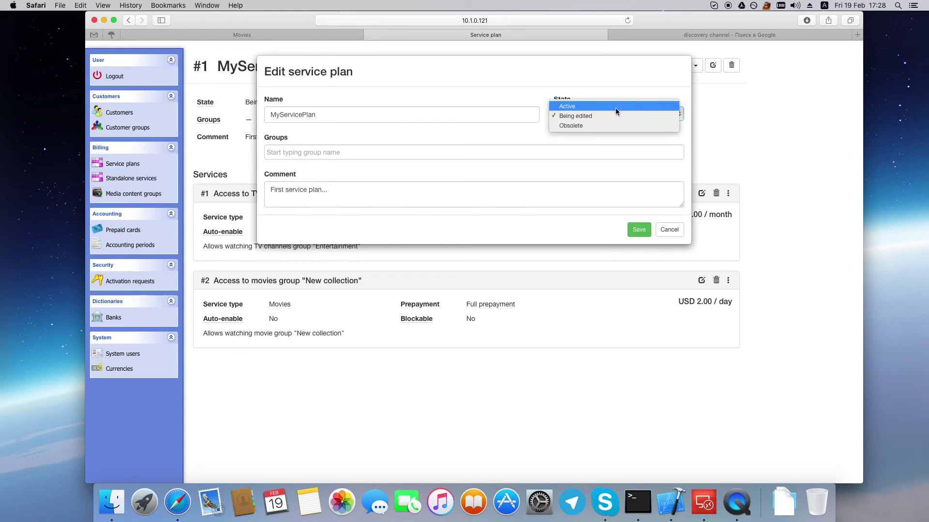
left_click(611, 106)
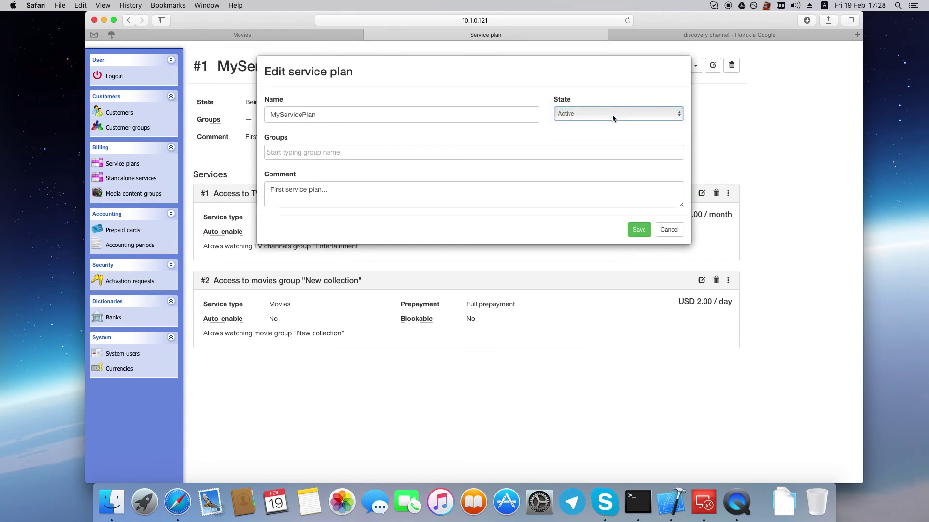
left_click(638, 230)
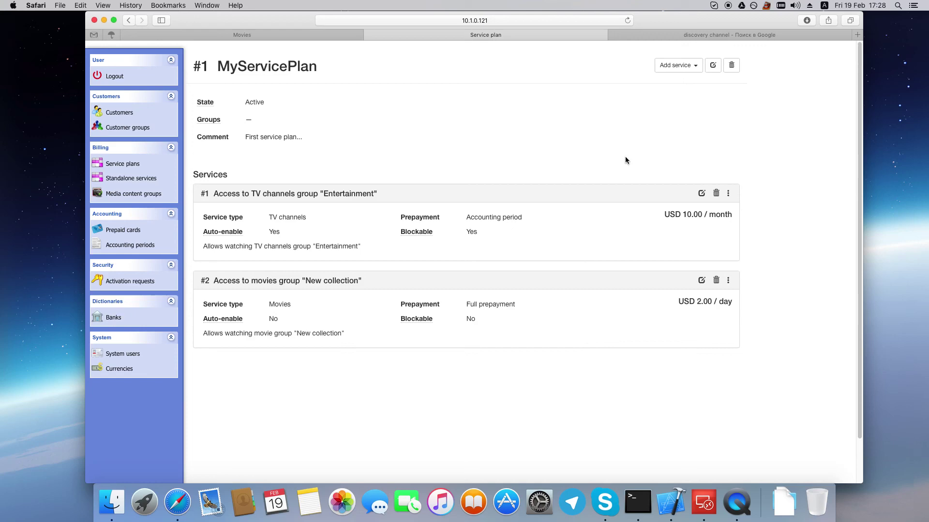